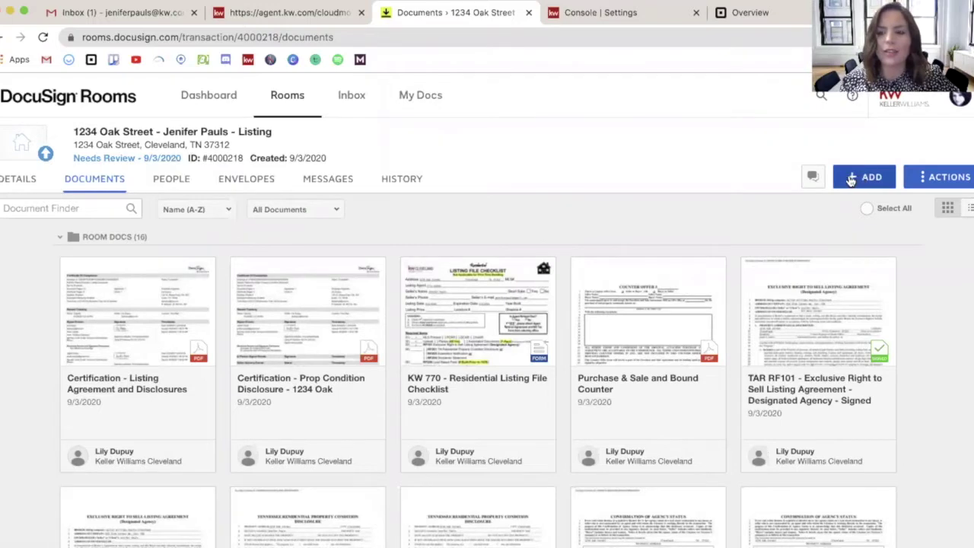
Show the source options for adding documents to the 1234 Oak Street room.
left_click(852, 178)
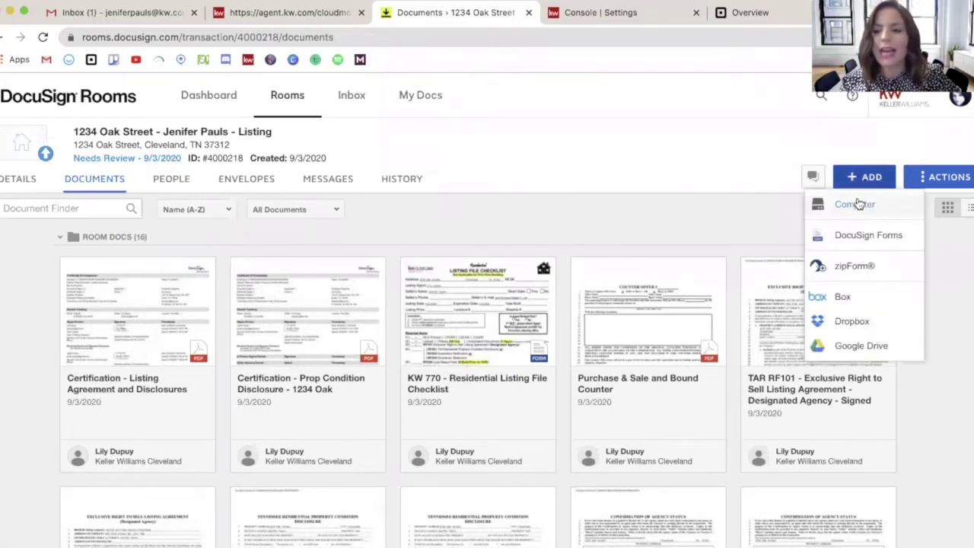
Choose DocuSign Forms as the source, browse by DocuSign Forms Group, and list the form groups.
left_click(857, 230)
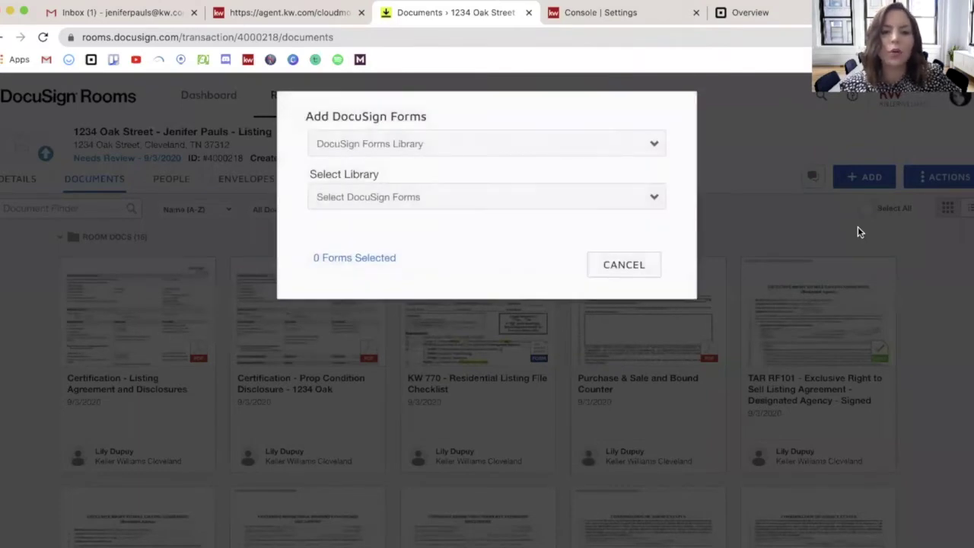
left_click(439, 154)
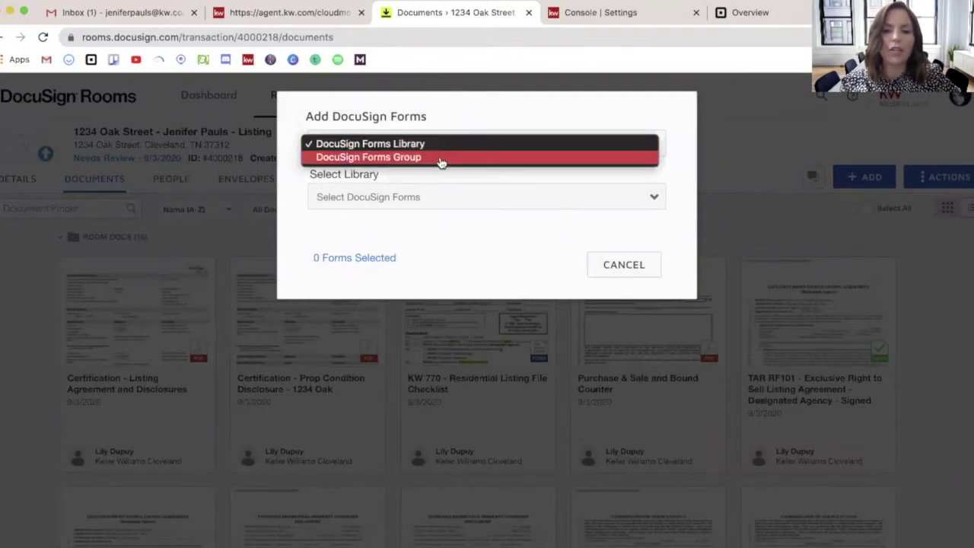
left_click(440, 157)
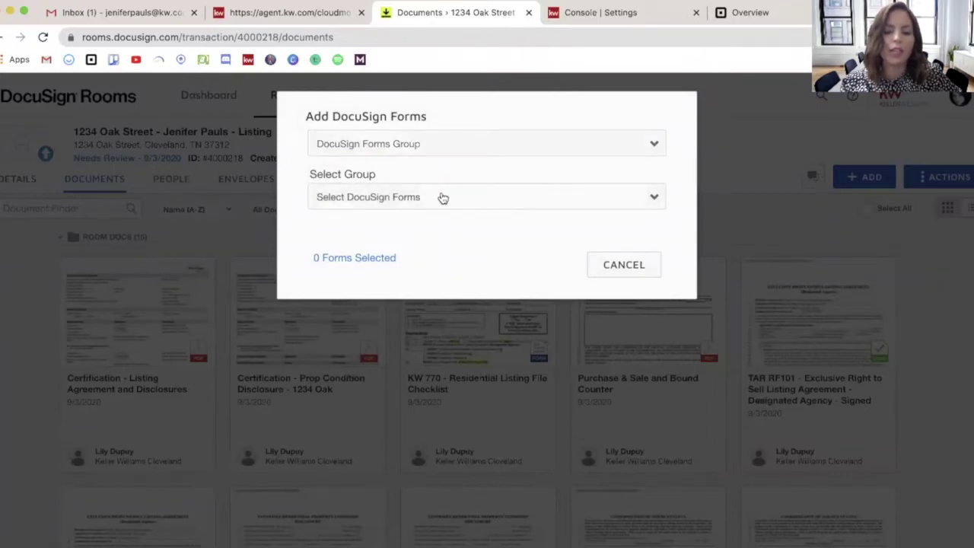
left_click(443, 197)
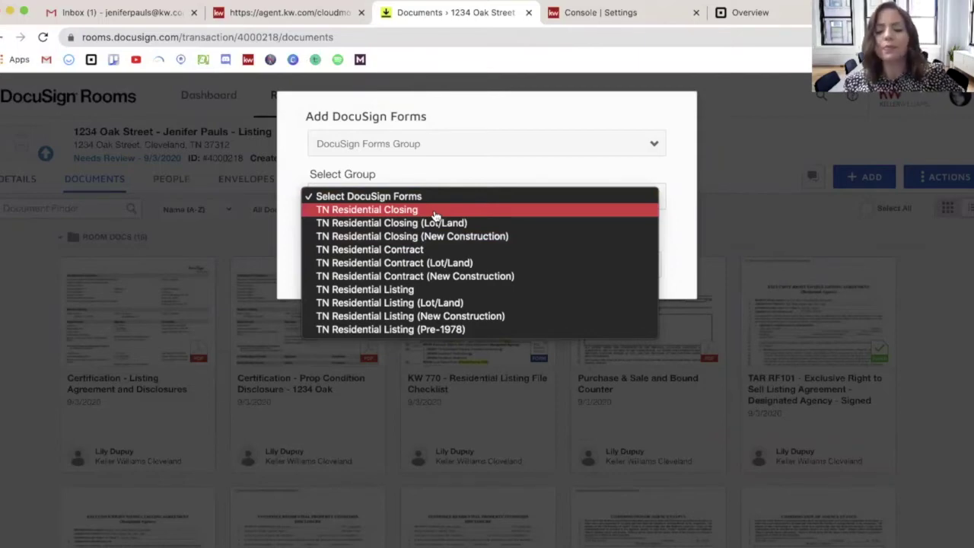
Pick the TN Residential Closing form group and scroll through its forms.
left_click(435, 215)
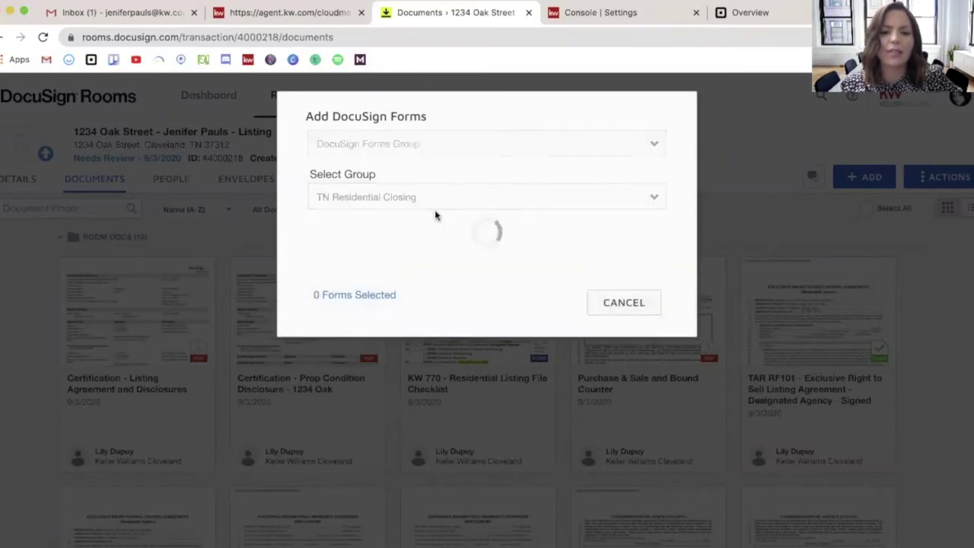
scroll(422, 263, "down", 1)
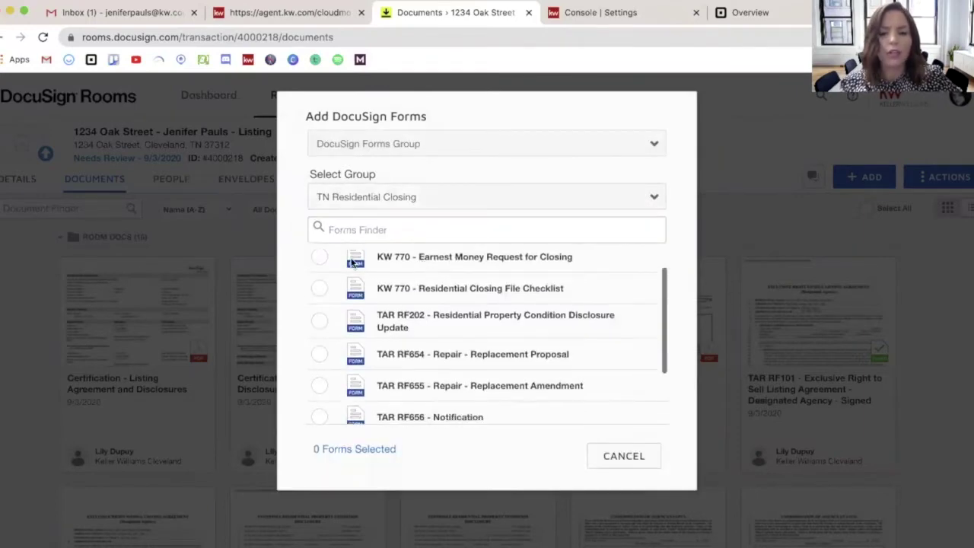
scroll(422, 263, "down", 1)
scroll(352, 261, "down", 2)
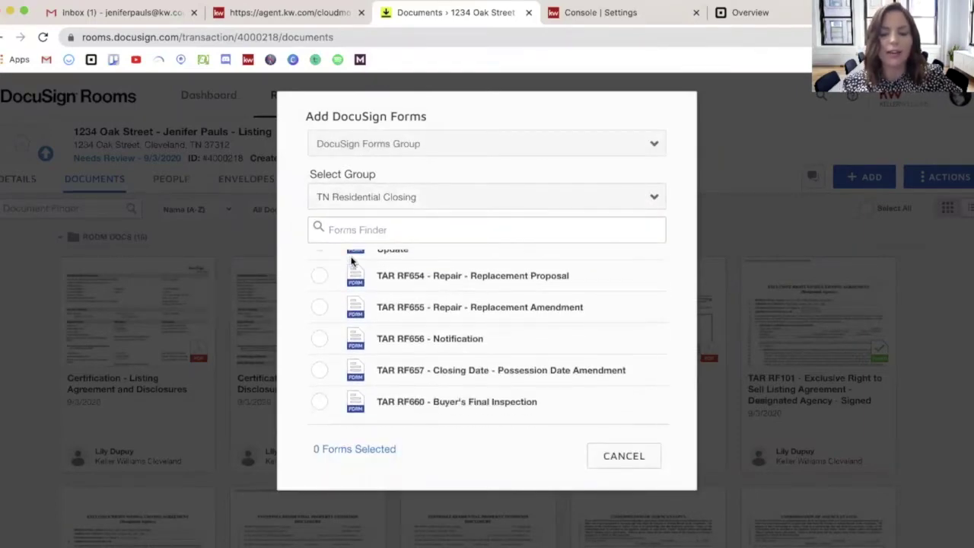
scroll(352, 261, "up", 3)
scroll(348, 261, "up", 1)
Select only the KW 770 Earnest Money Request and Residential Closing File Checklist and add them.
left_click(333, 260)
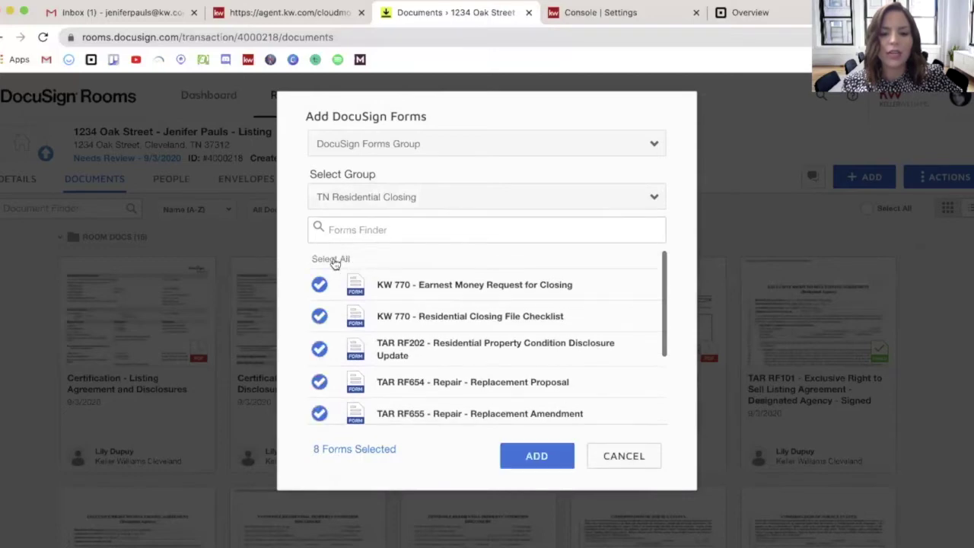
scroll(376, 282, "down", 1)
scroll(375, 283, "up", 1)
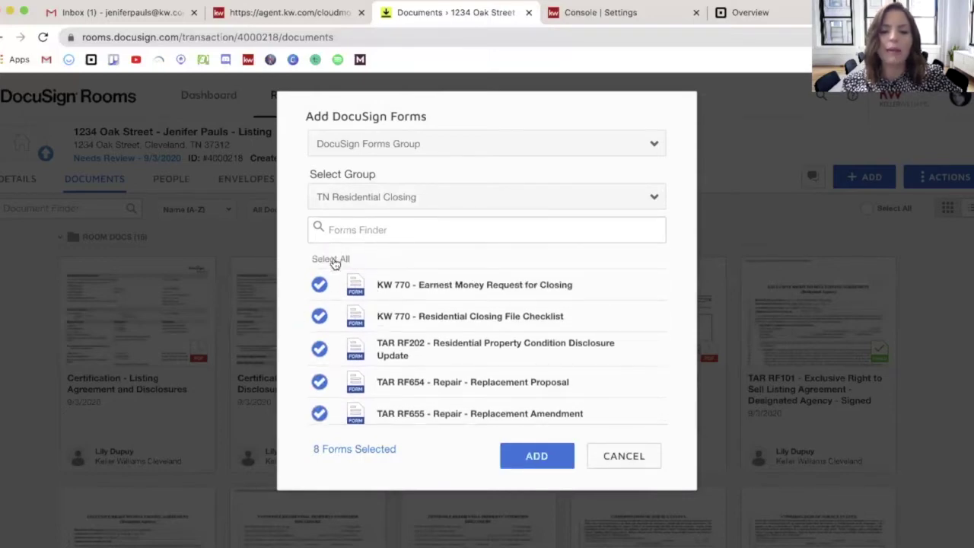
left_click(333, 260)
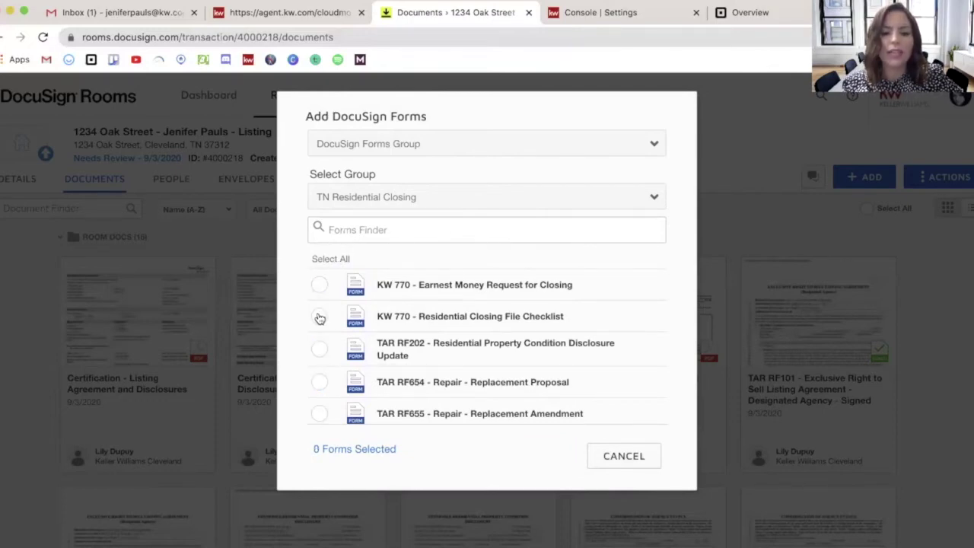
left_click(319, 316)
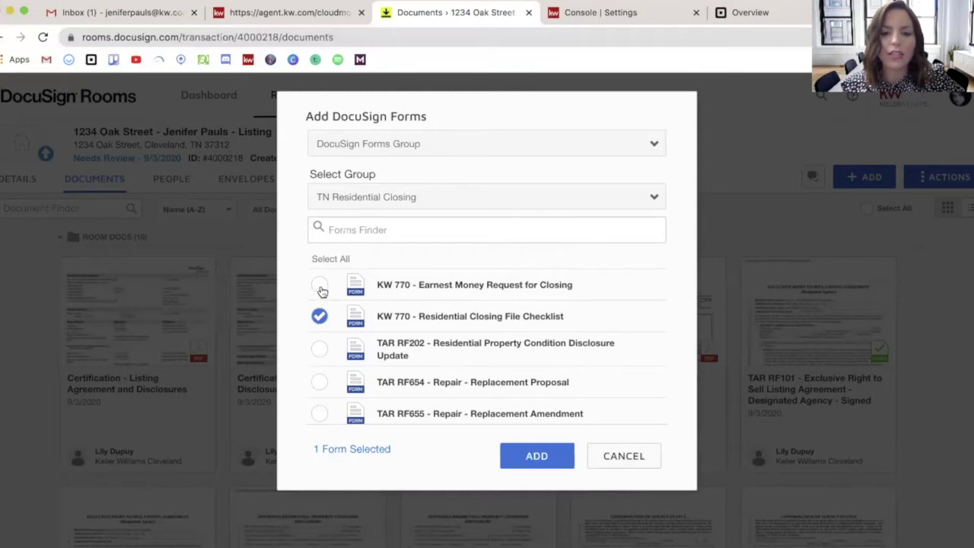
left_click(319, 286)
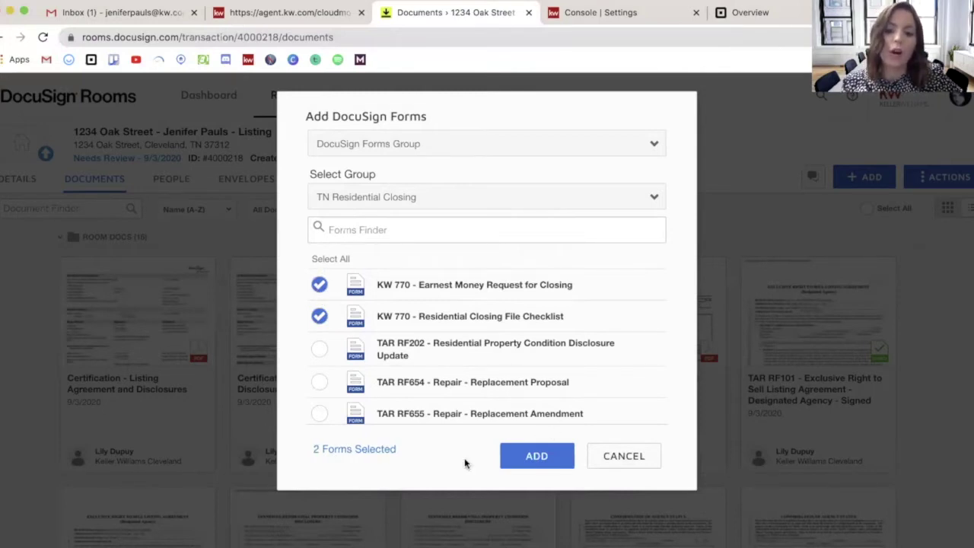
left_click(519, 461)
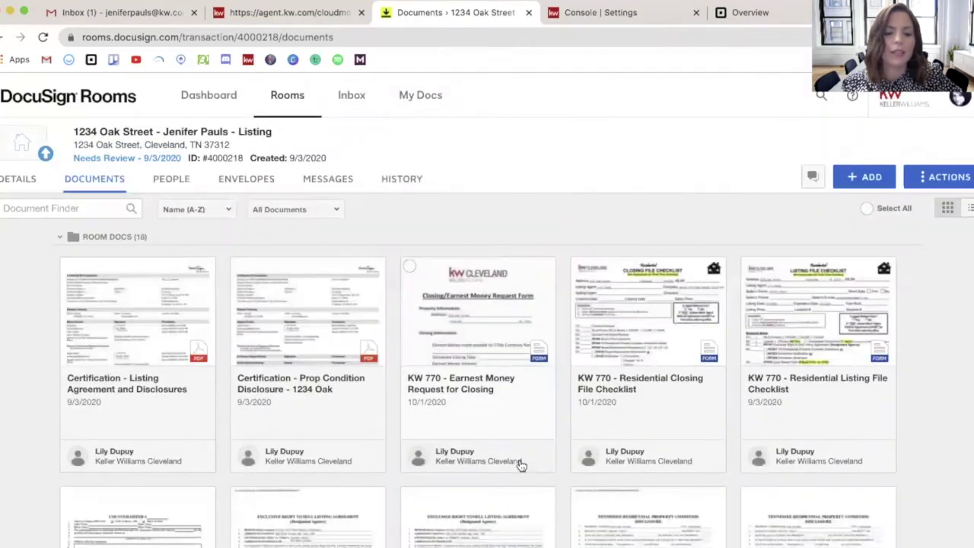
Scroll to the new KW 770 cards and open the Earnest Money Request for Closing form.
scroll(517, 463, "down", 1)
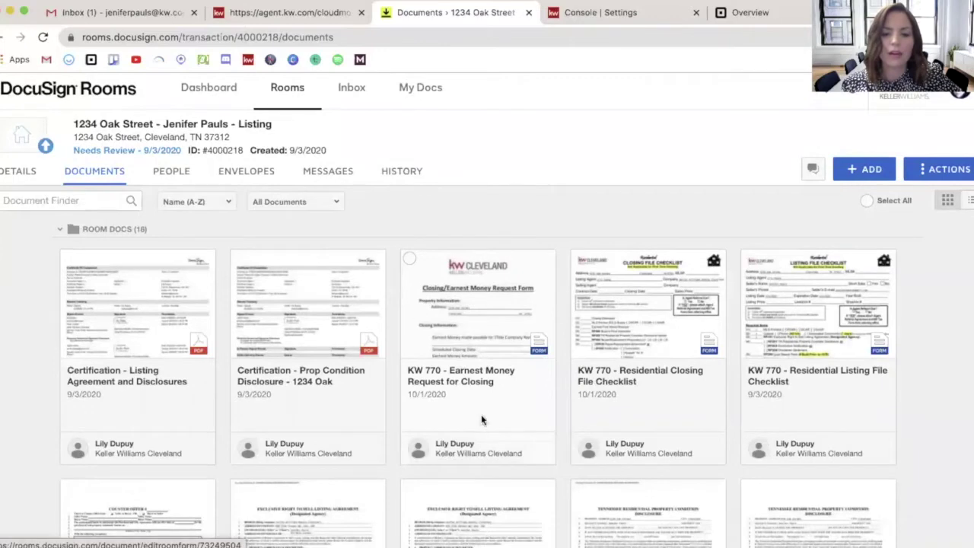
left_click(477, 327)
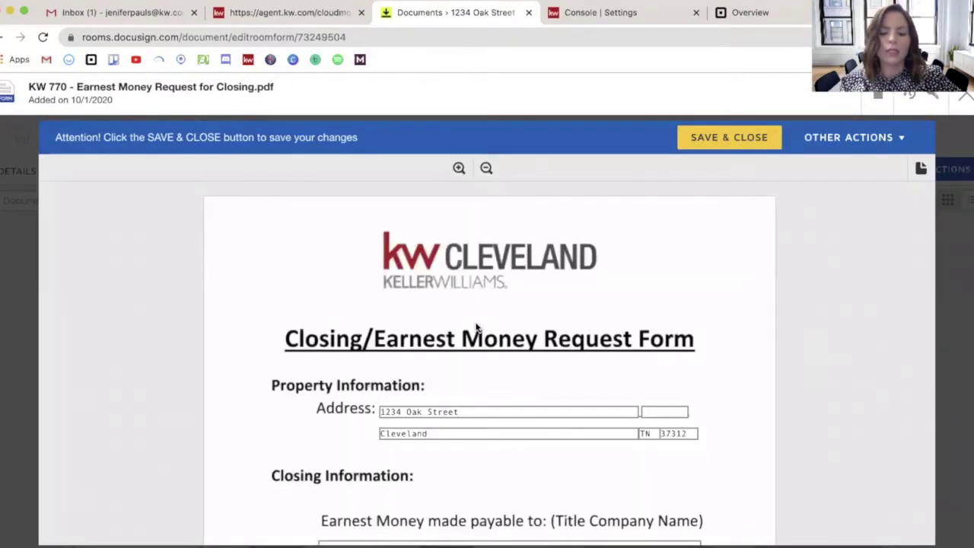
Scroll the Earnest Money form down to its Closing Information section.
scroll(475, 327, "down", 3)
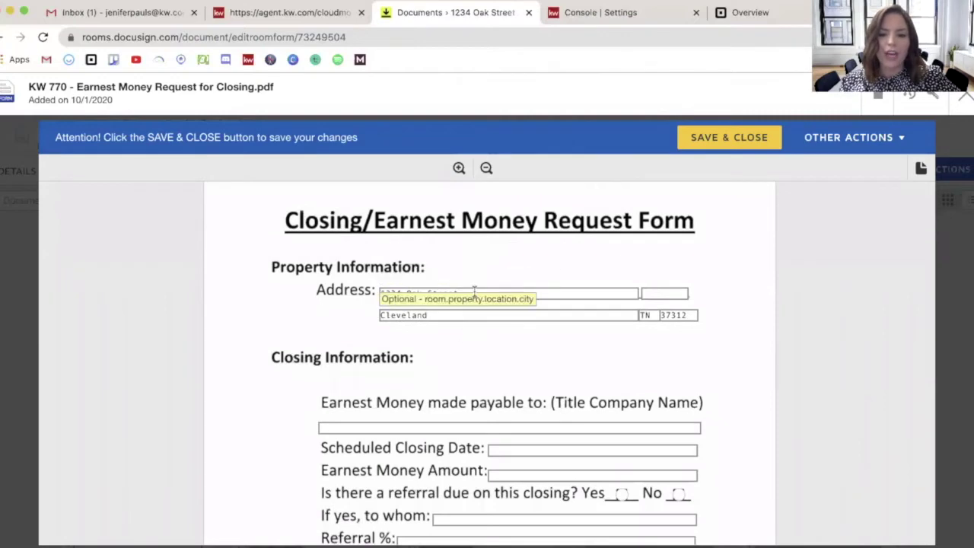
scroll(588, 361, "down", 2)
type("E")
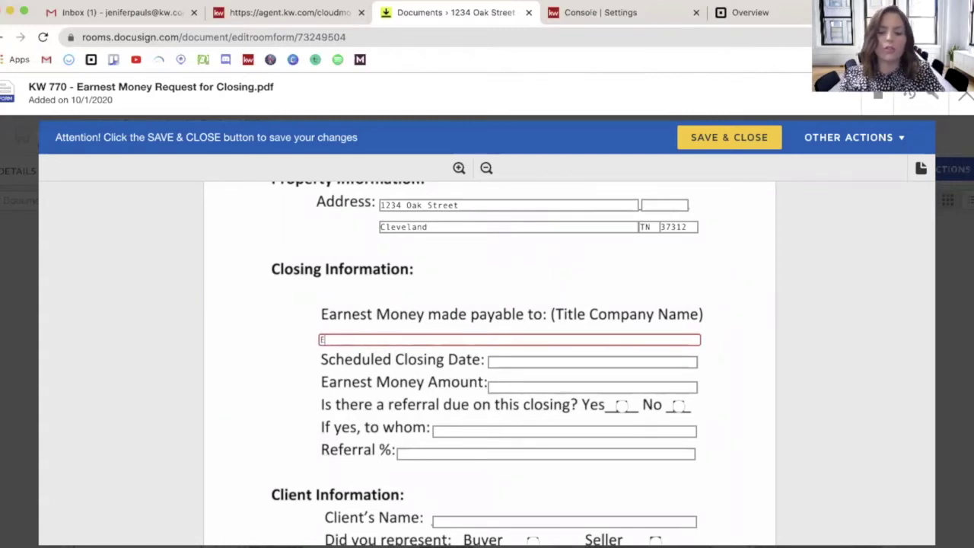
Enter title company 'quitileitle', closing date 10/23/2020, earnest money $1000, and mark no referral due.
type("quitile")
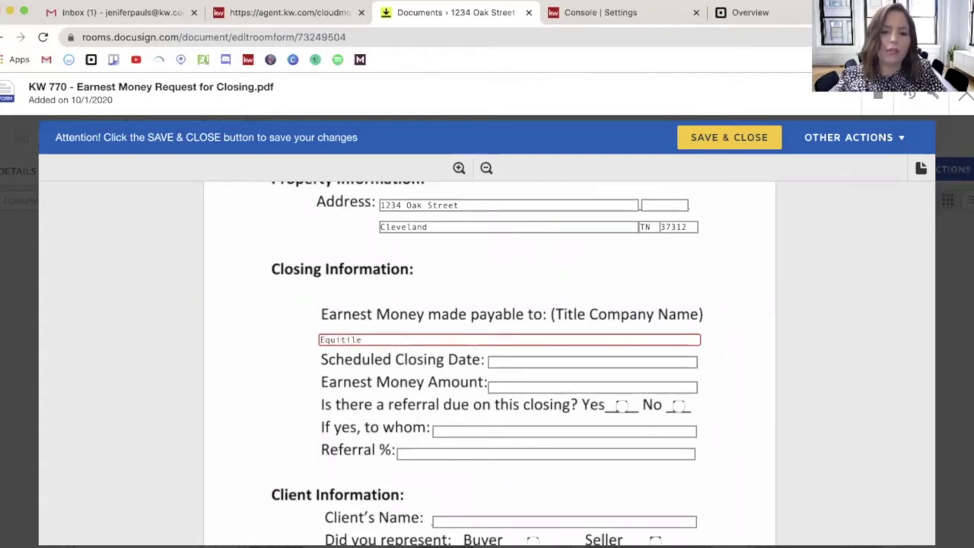
key("BackSpace")
key("BackSpace")
type("tle")
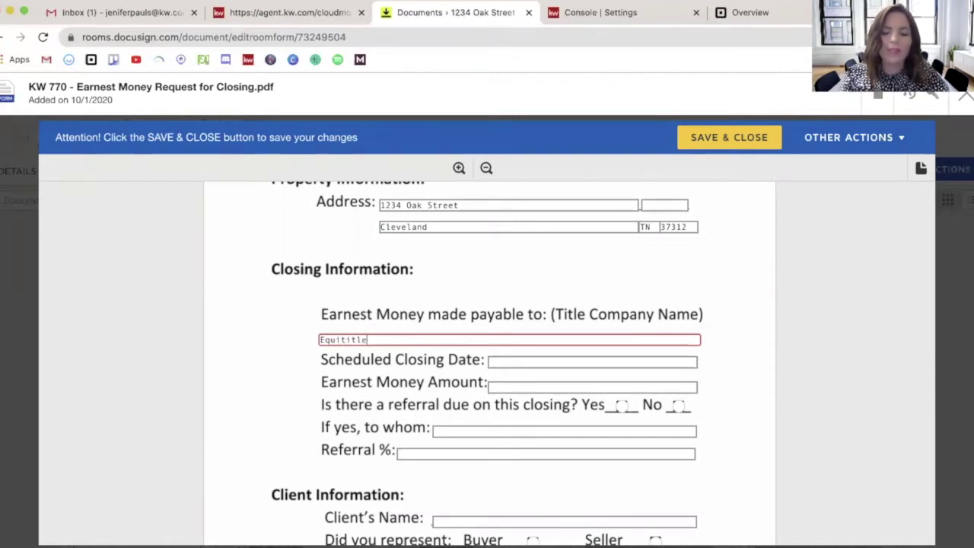
key("Tab")
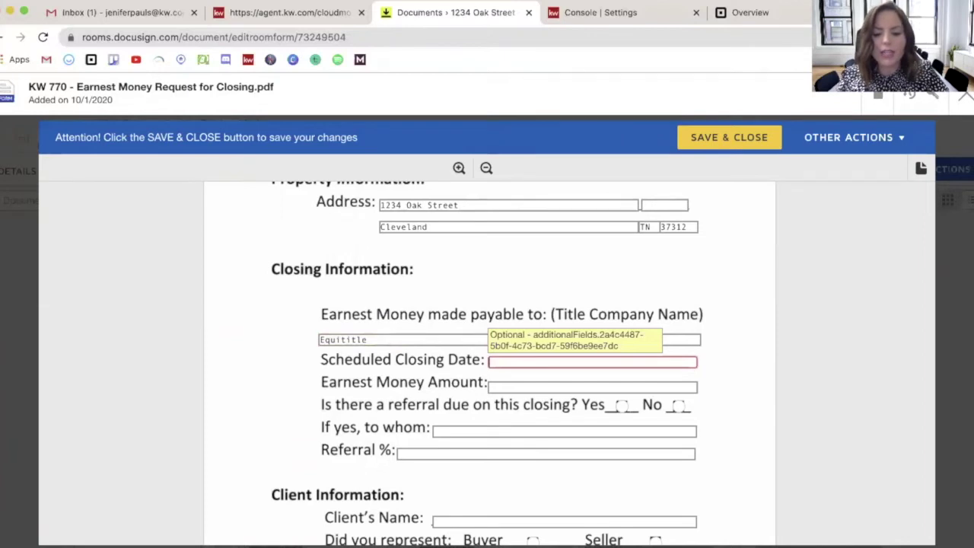
type("10/")
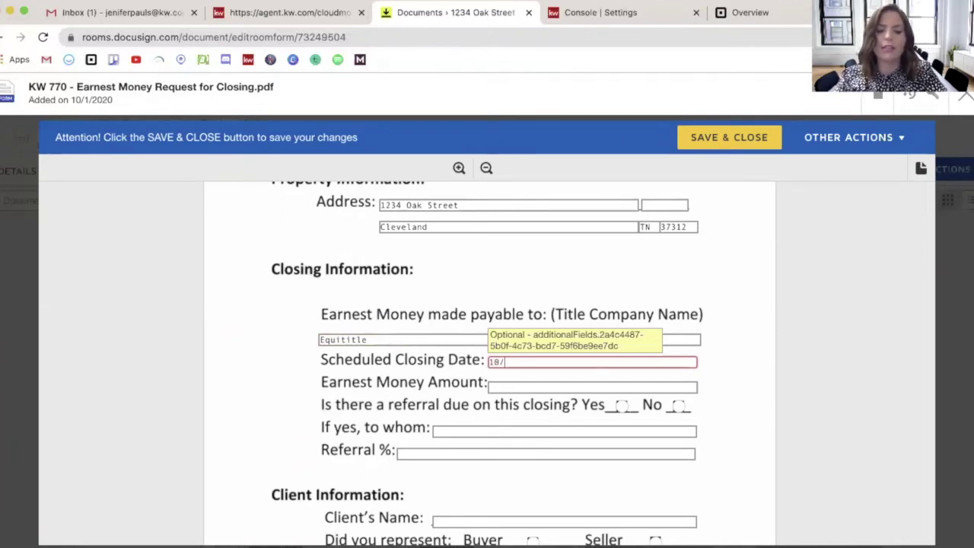
type("23/2")
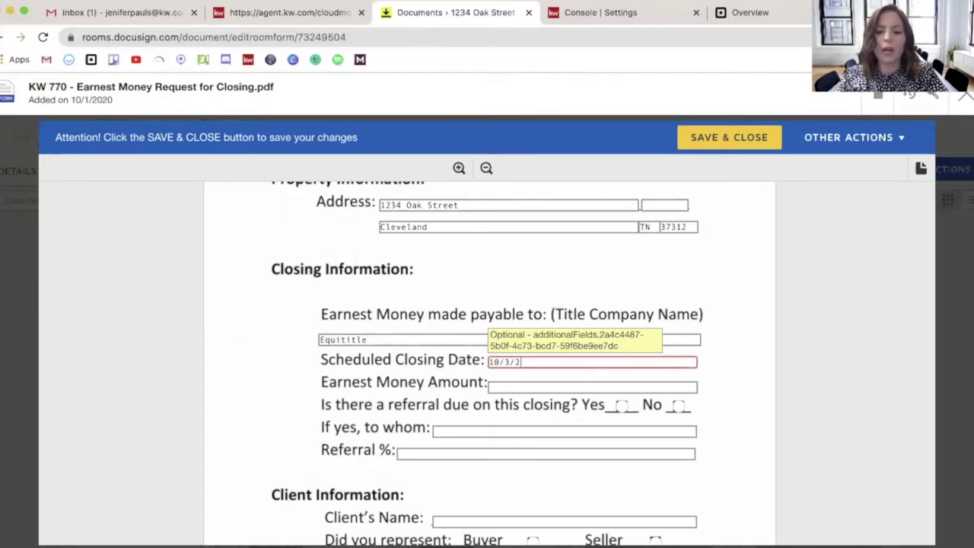
type("020")
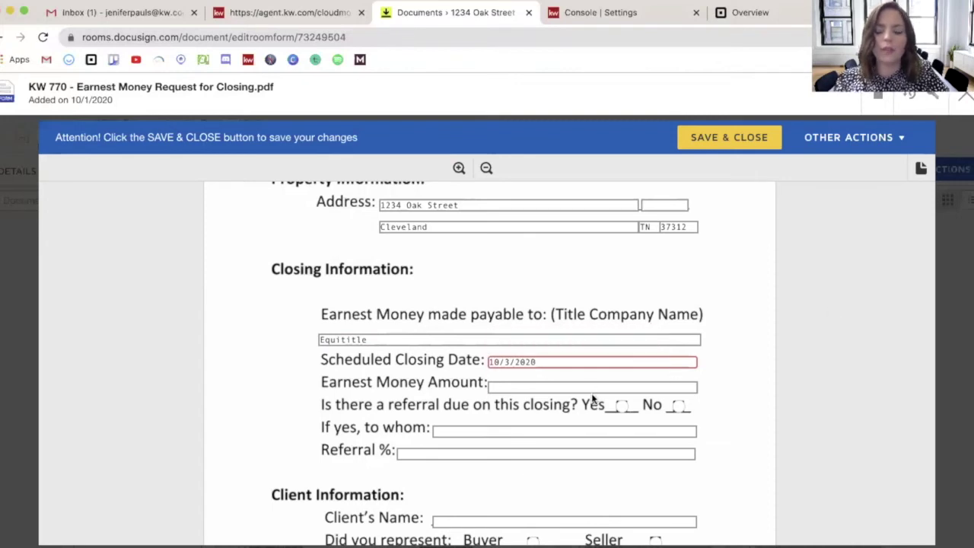
key("Tab")
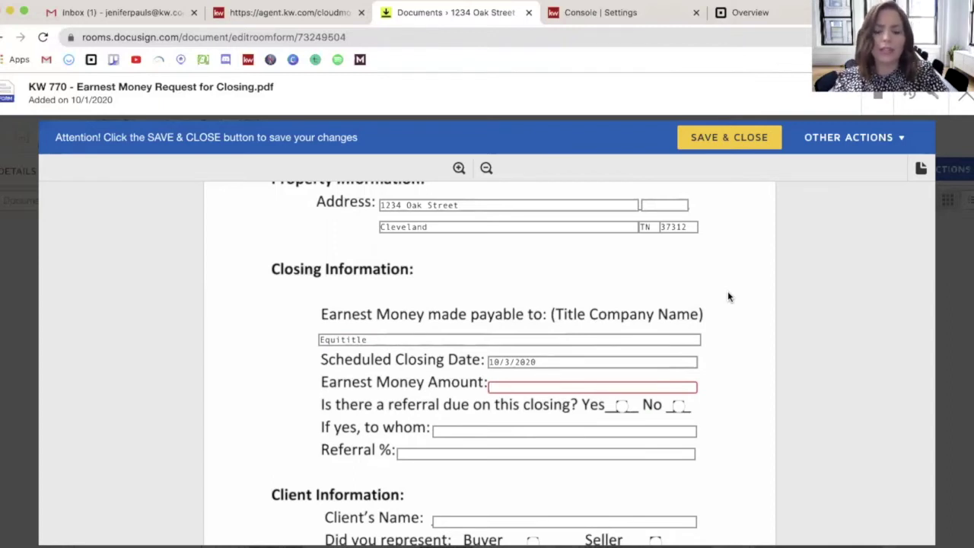
type("$1000")
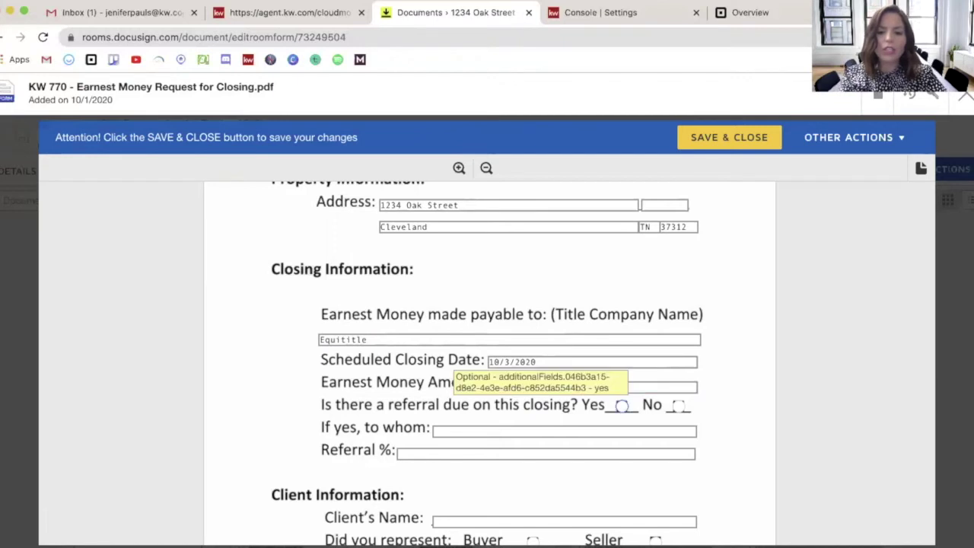
left_click(622, 406)
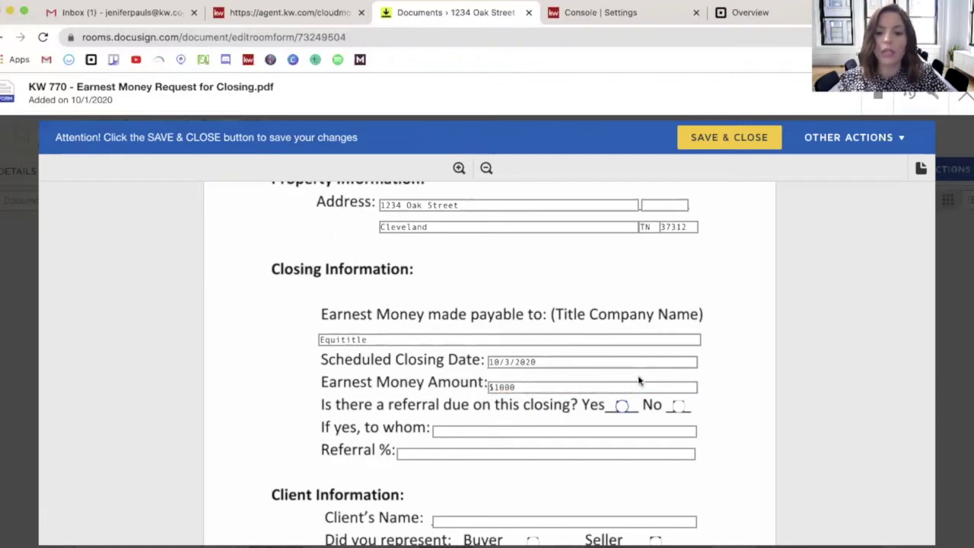
left_click(679, 407)
Enter the client's name, mark the Buyer as represented, and save and close the form.
scroll(525, 447, "down", 1)
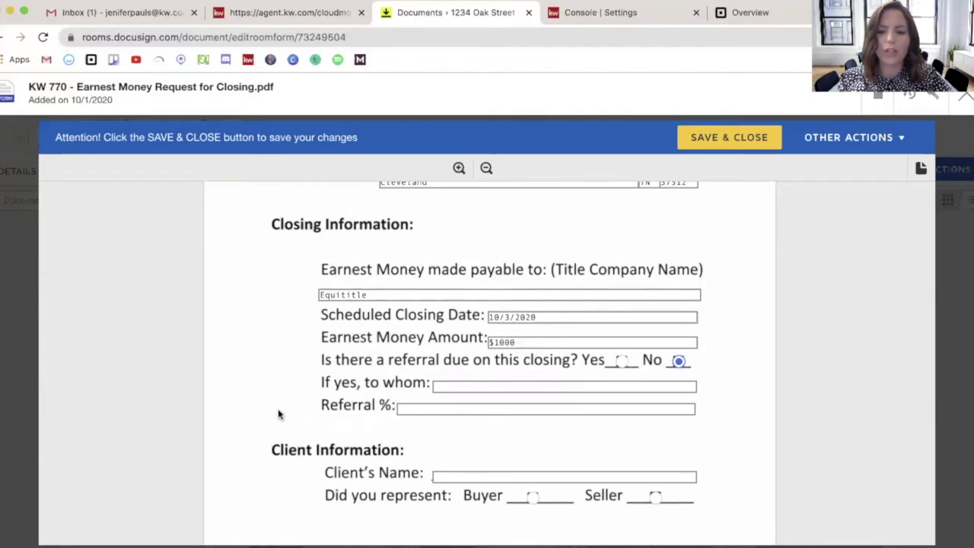
scroll(277, 408, "down", 2)
left_click(457, 392)
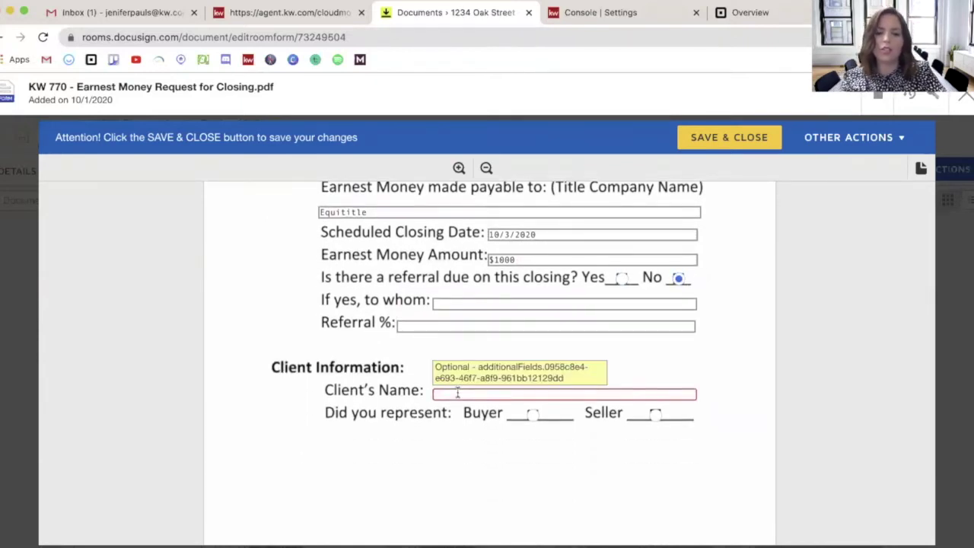
type("Pauls")
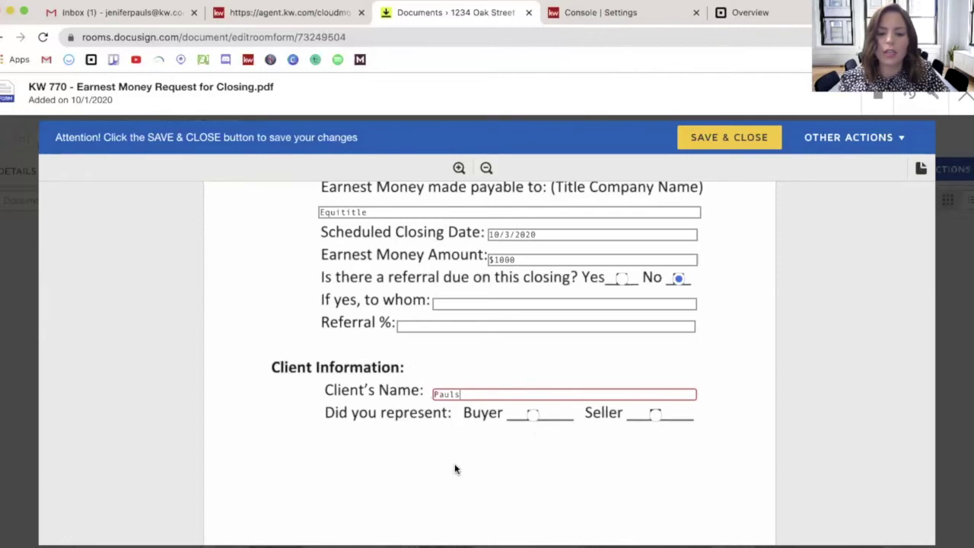
left_click(533, 415)
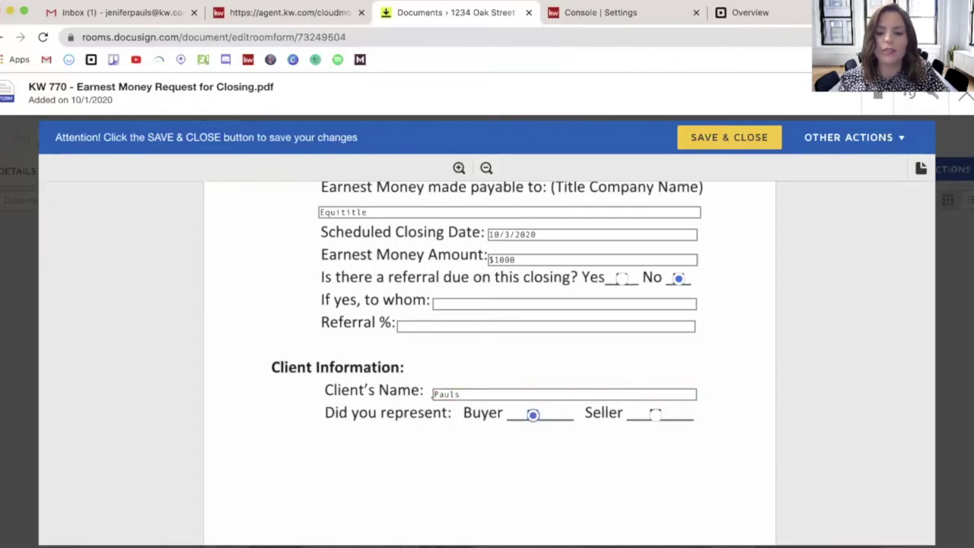
scroll(722, 250, "up", 1)
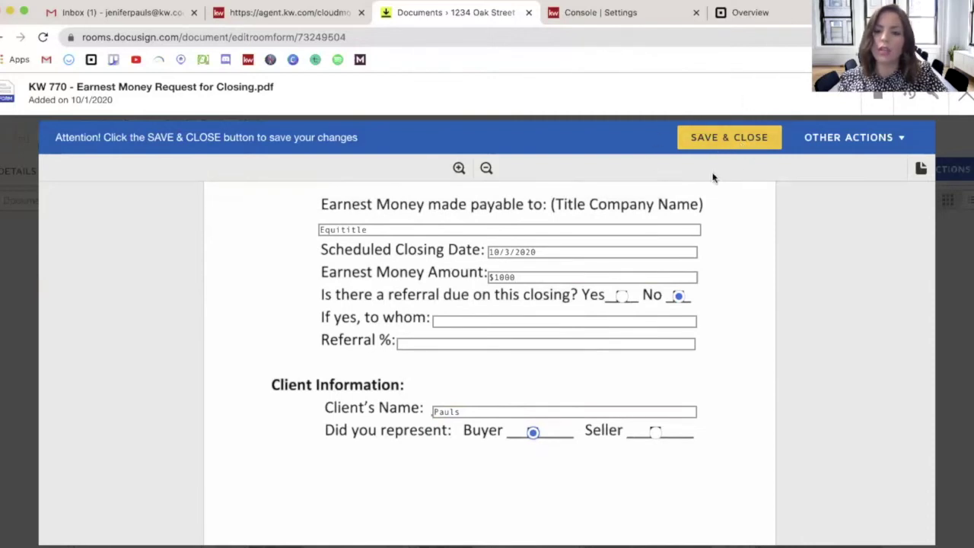
left_click(737, 138)
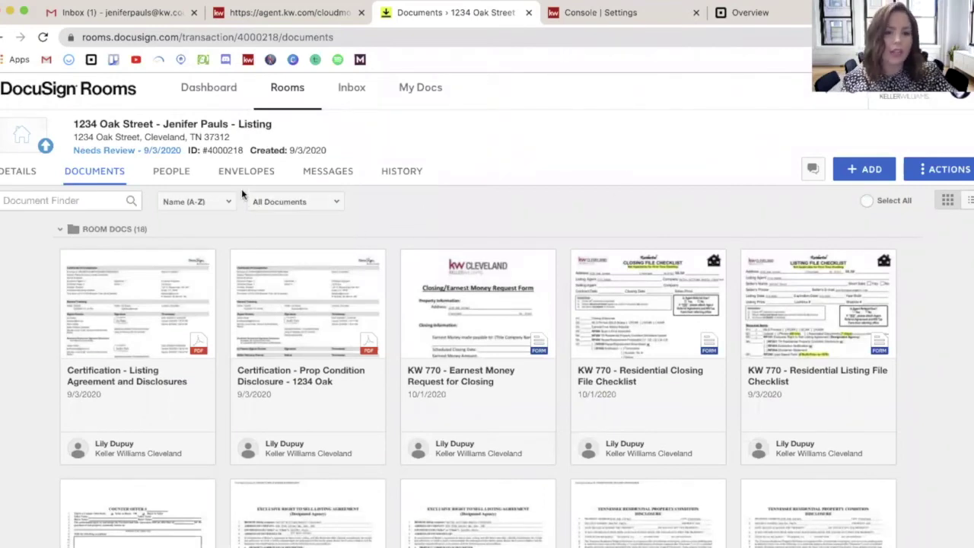
mouse_move(478, 319)
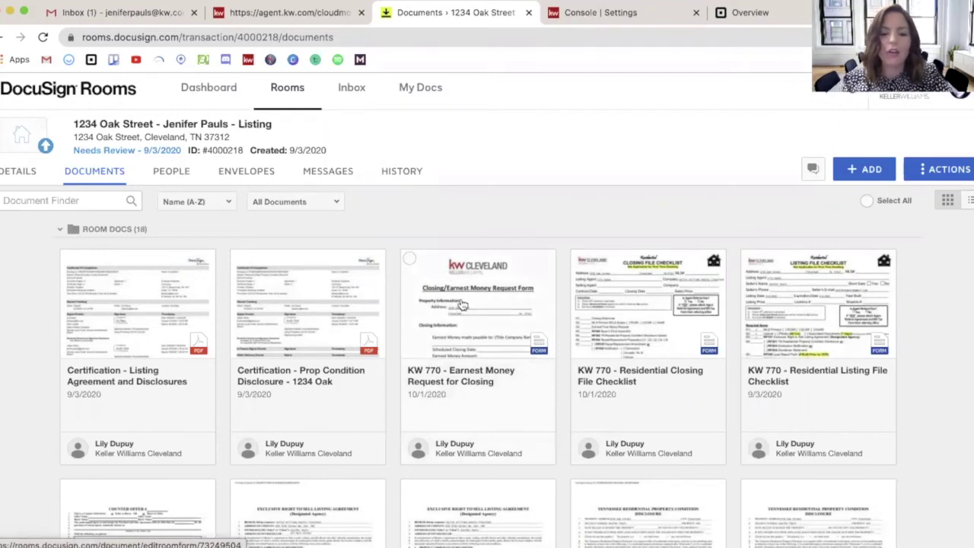
Tick the KW 770 Earnest Money Request for Closing card in the document list.
left_click(409, 259)
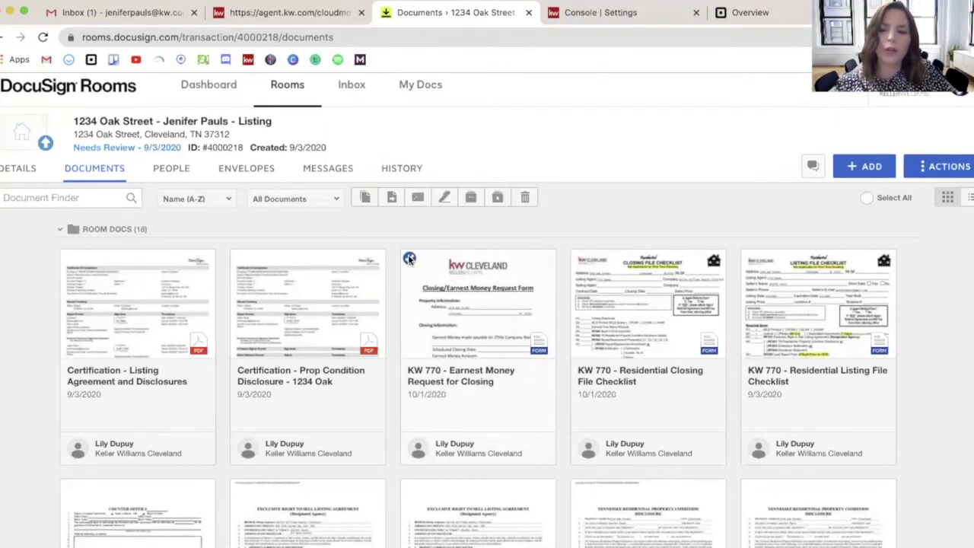
Create a DocuSign envelope from the selected form named 'Earnest Money 1234 Oak St'.
left_click(445, 199)
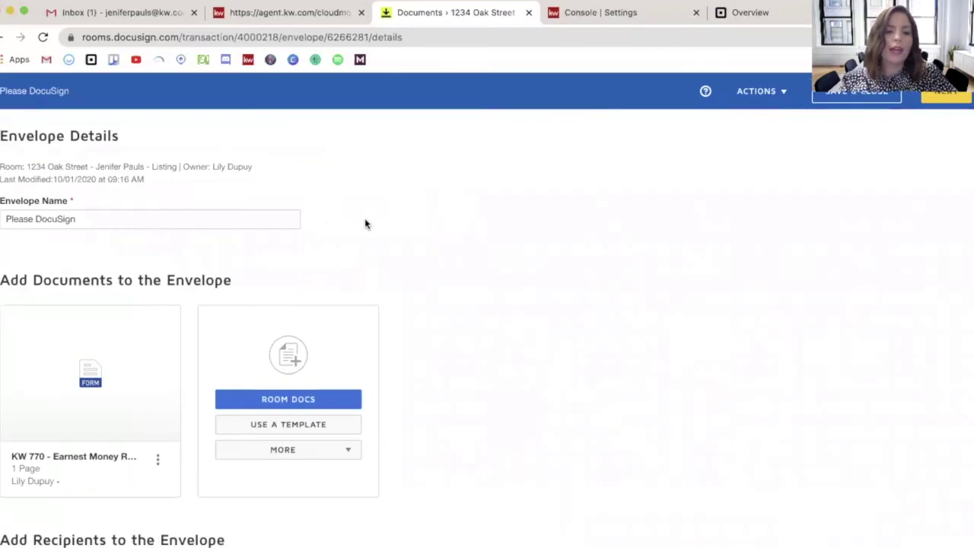
scroll(286, 232, "down", 1)
left_click(128, 195)
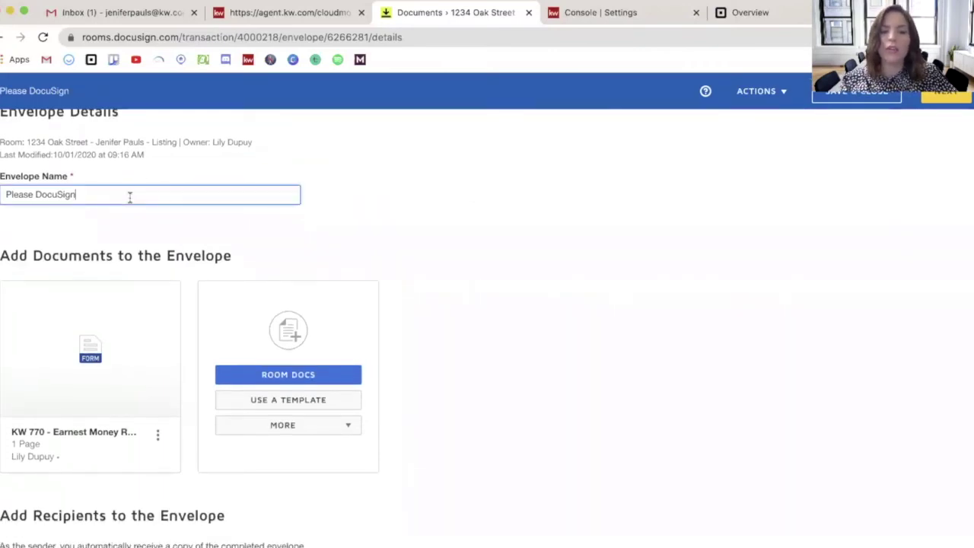
key("super+a")
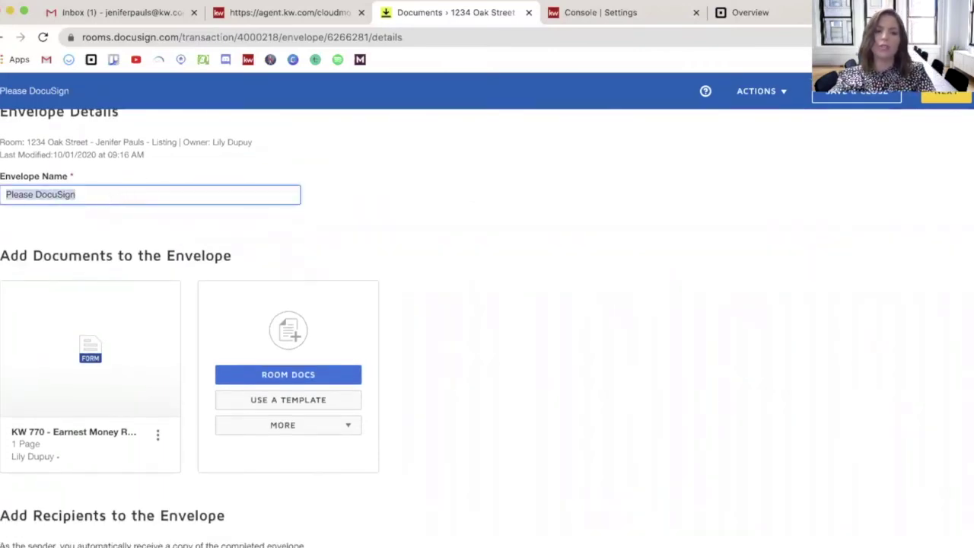
type("Earnest ")
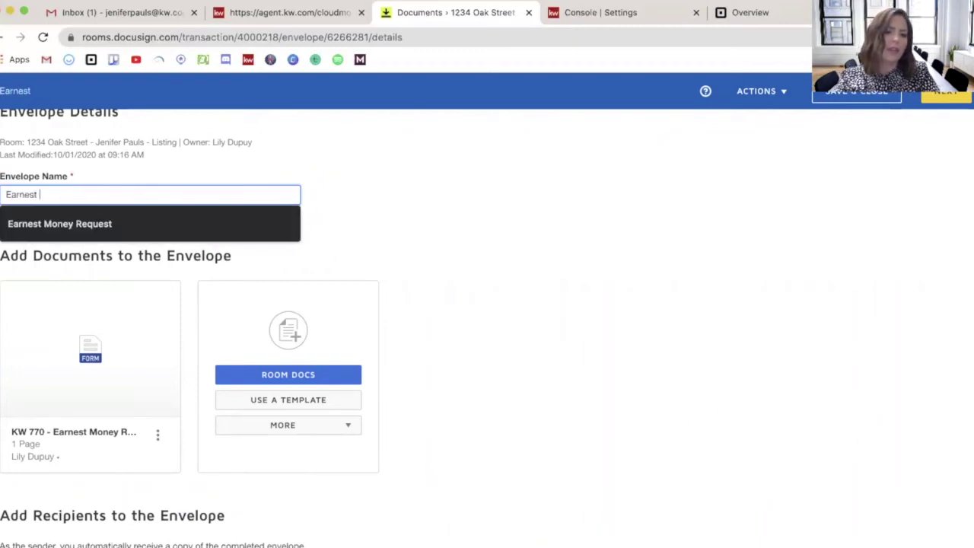
type("Money ")
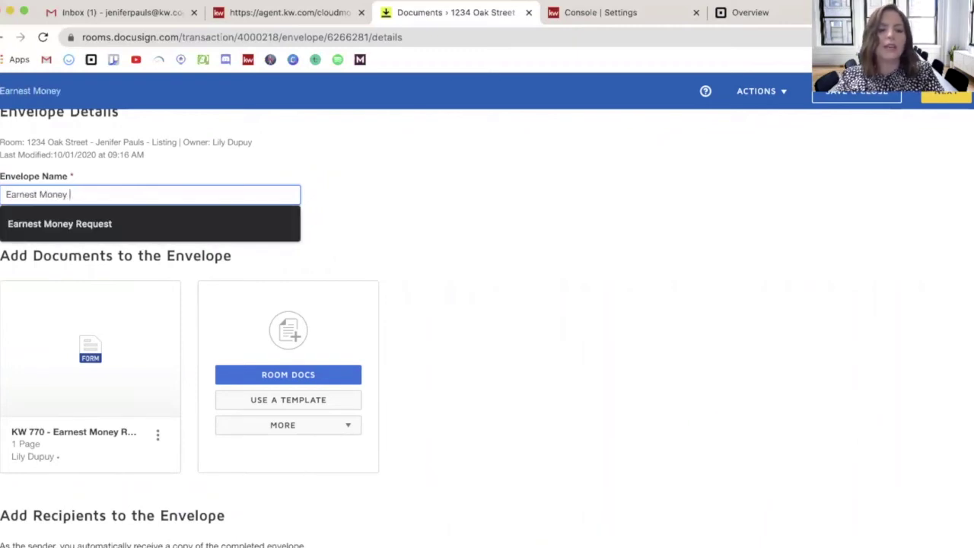
type("1234 Oak")
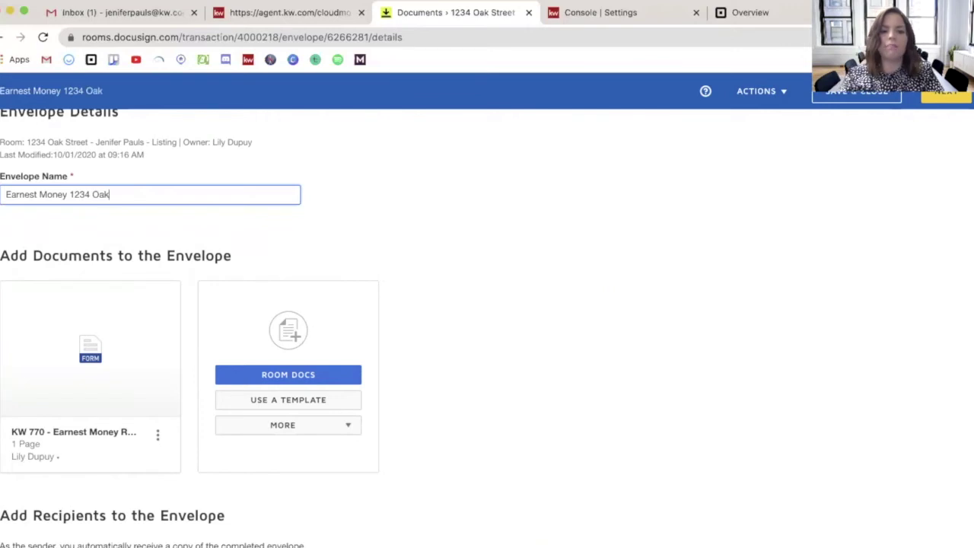
type(" St")
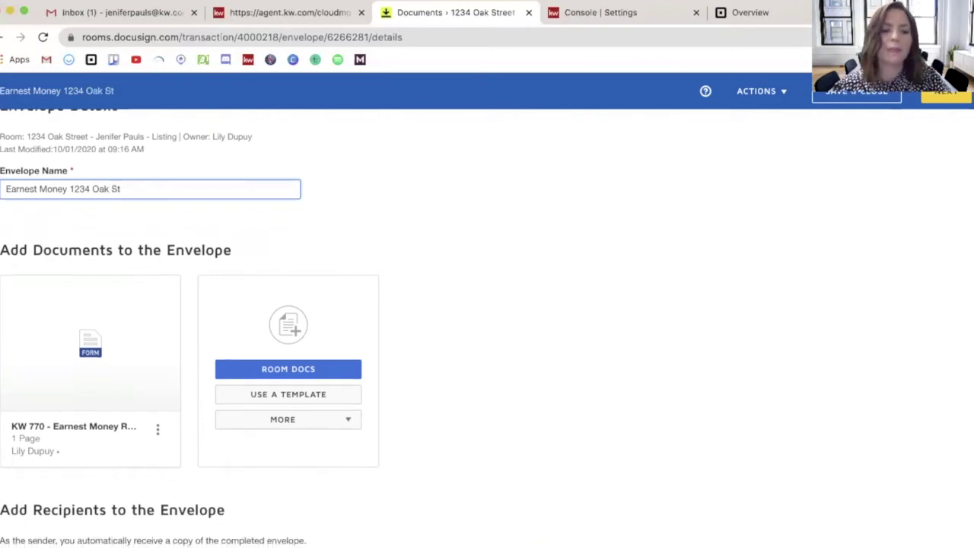
scroll(148, 204, "down", 2)
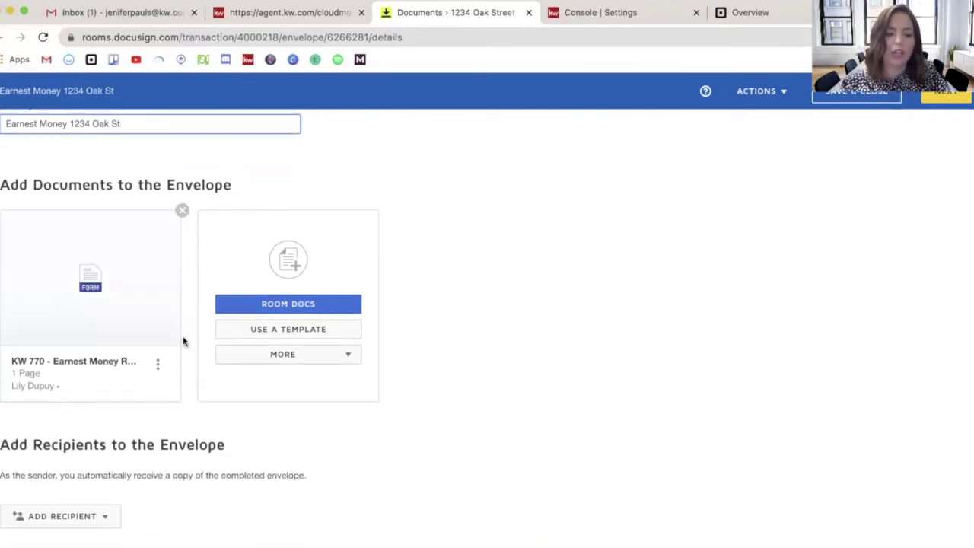
Add the market center administrator from Room Participants as a recipient set to Receives a Copy.
scroll(143, 428, "down", 3)
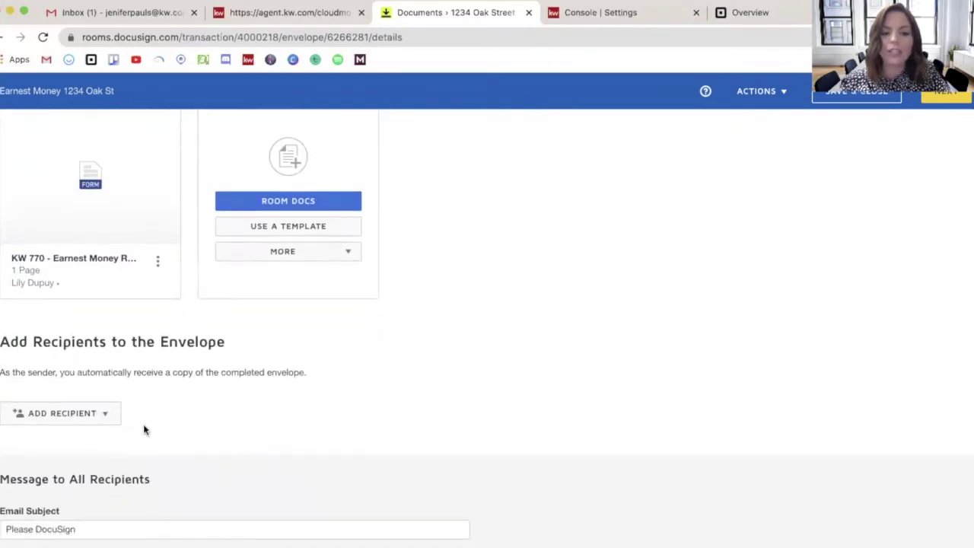
scroll(113, 413, "down", 2)
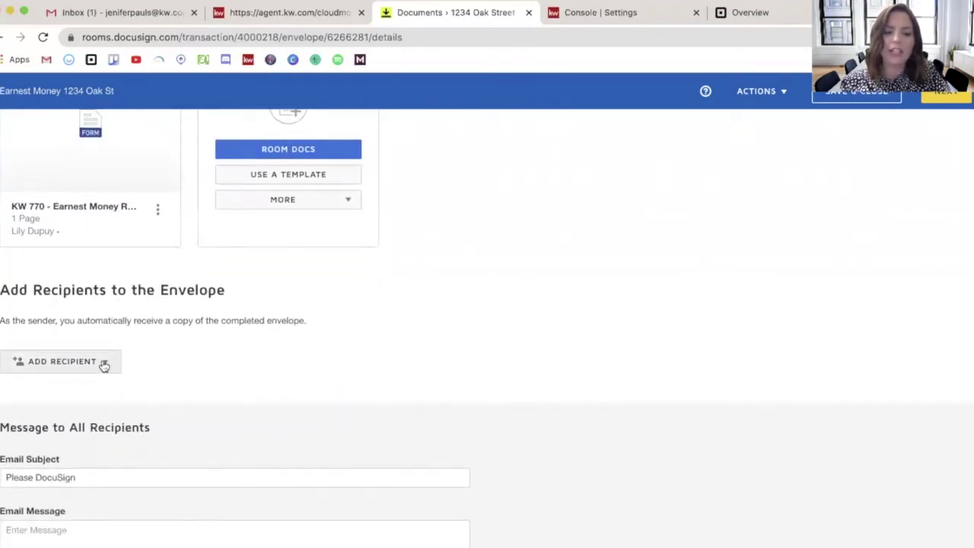
left_click(105, 365)
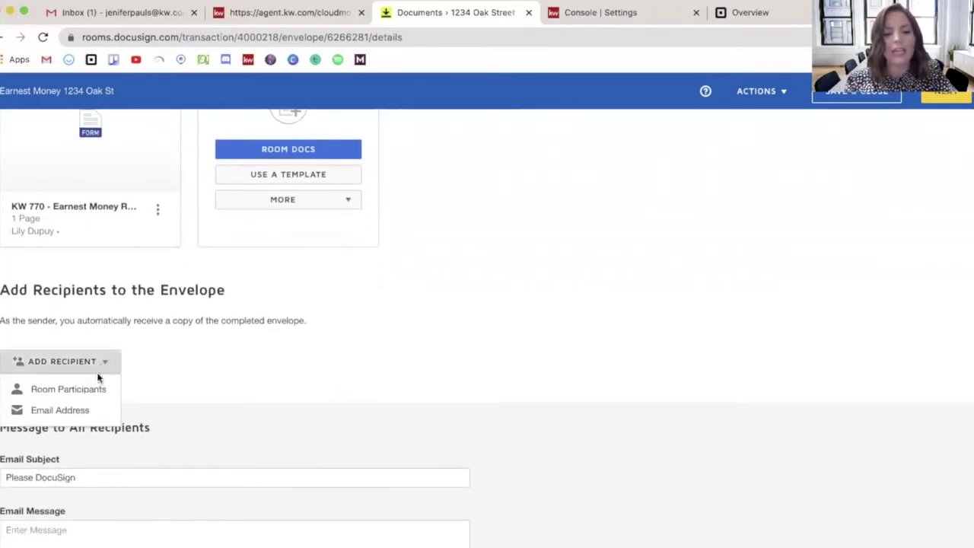
left_click(100, 390)
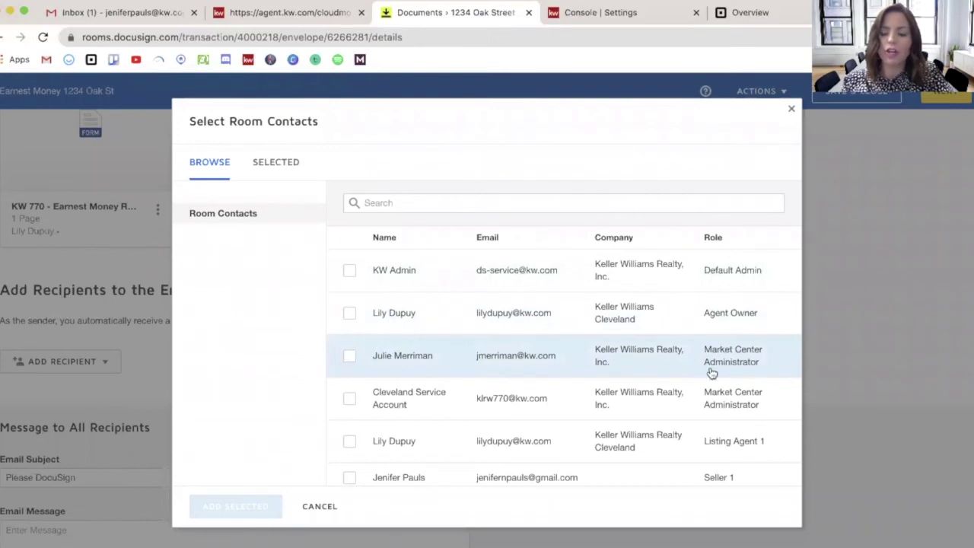
left_click(350, 357)
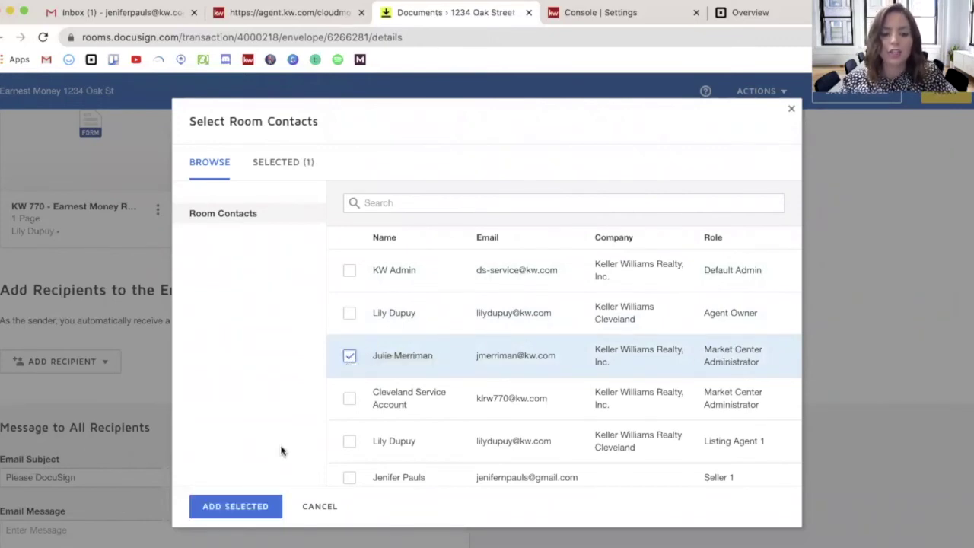
left_click(235, 506)
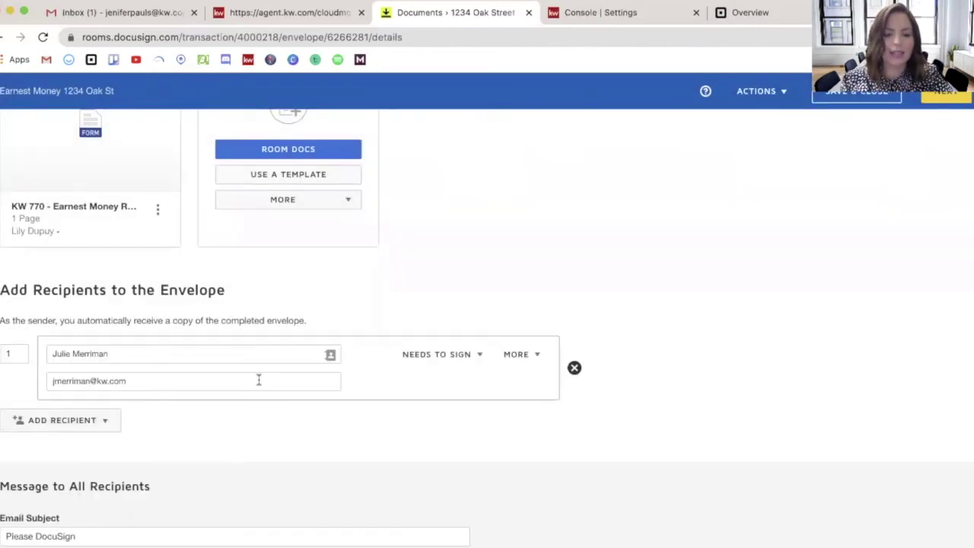
scroll(259, 381, "down", 1)
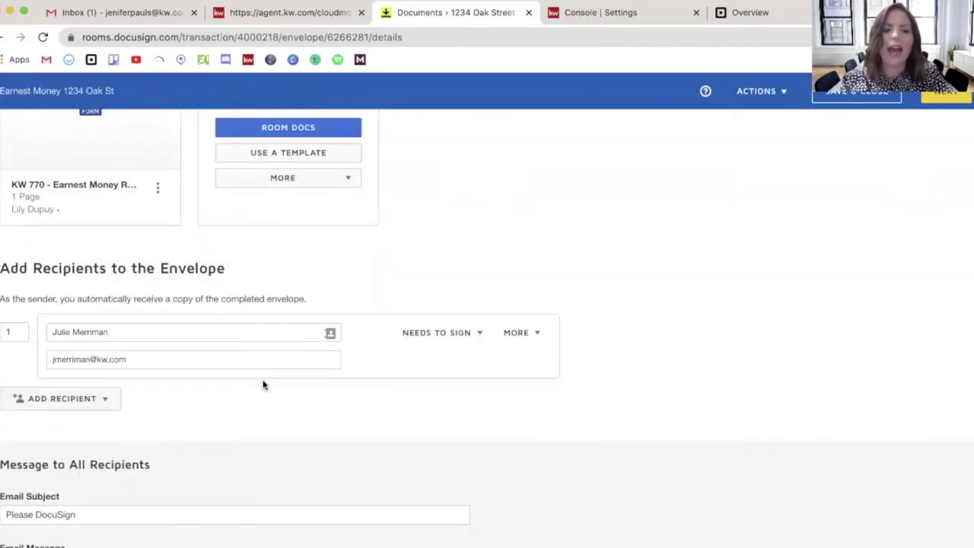
left_click(451, 335)
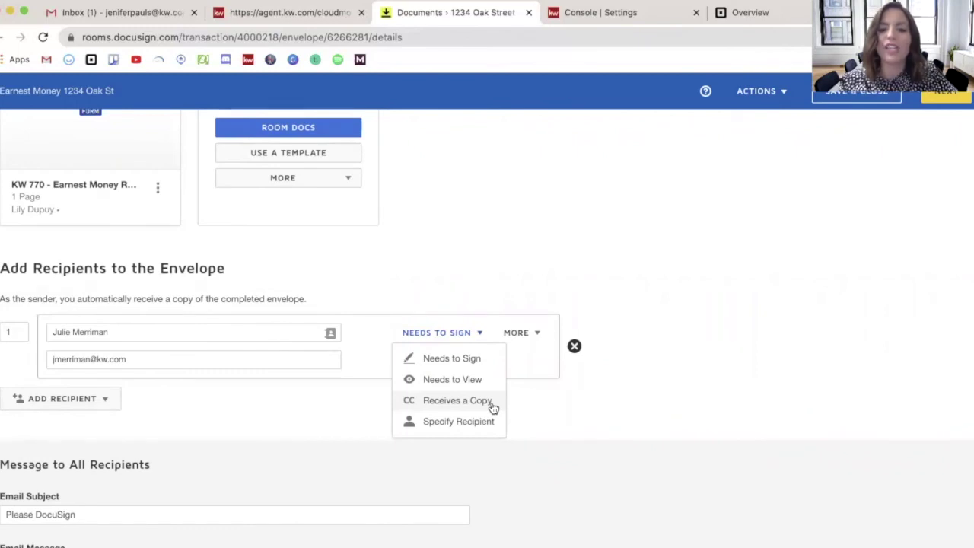
left_click(492, 407)
Set the email subject to 'Please DocuSign: Earnest Money Request' and continue to adding fields.
scroll(490, 407, "down", 2)
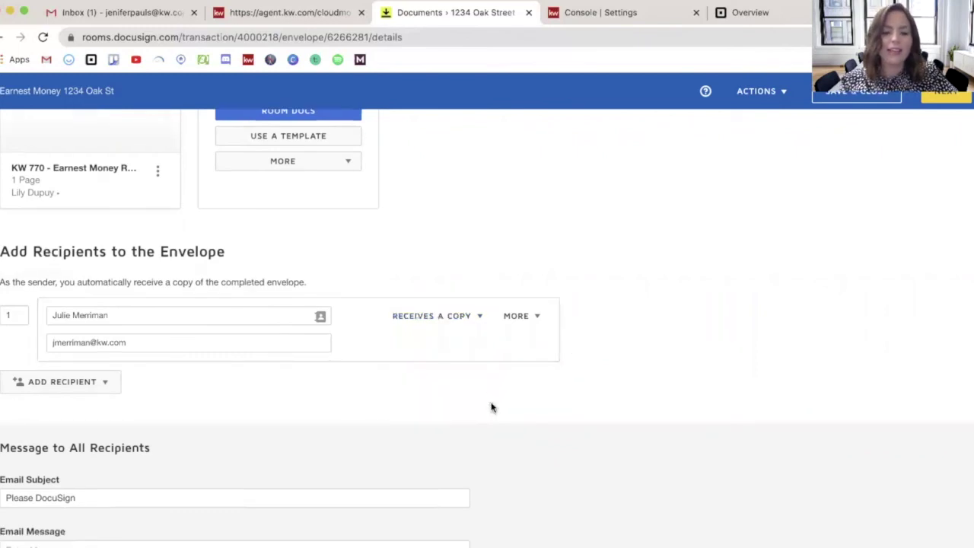
left_click(151, 420)
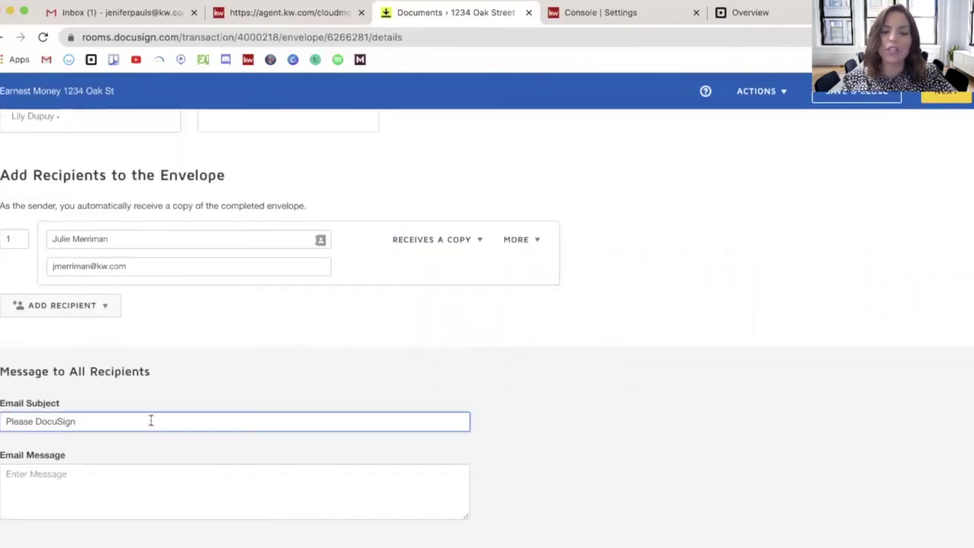
type(": ")
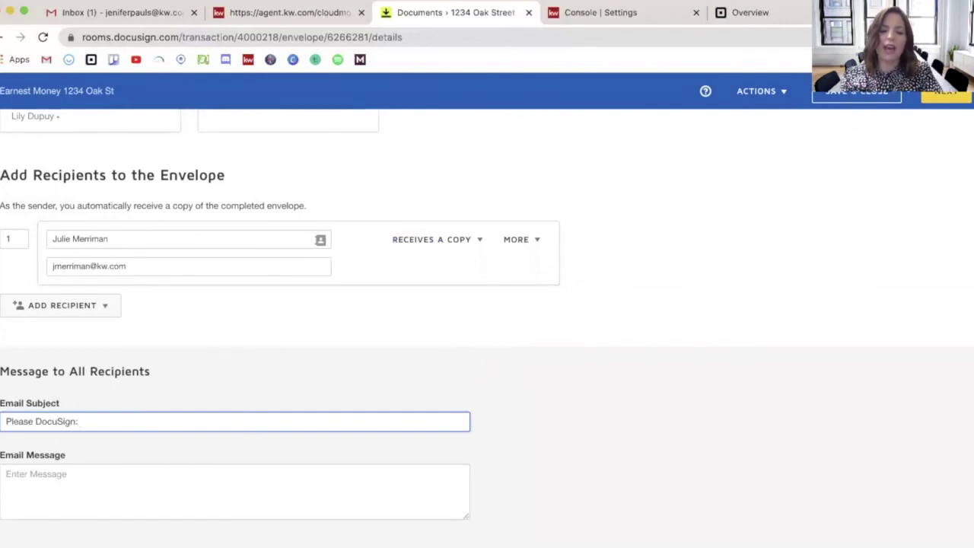
type("Earnest Money Request")
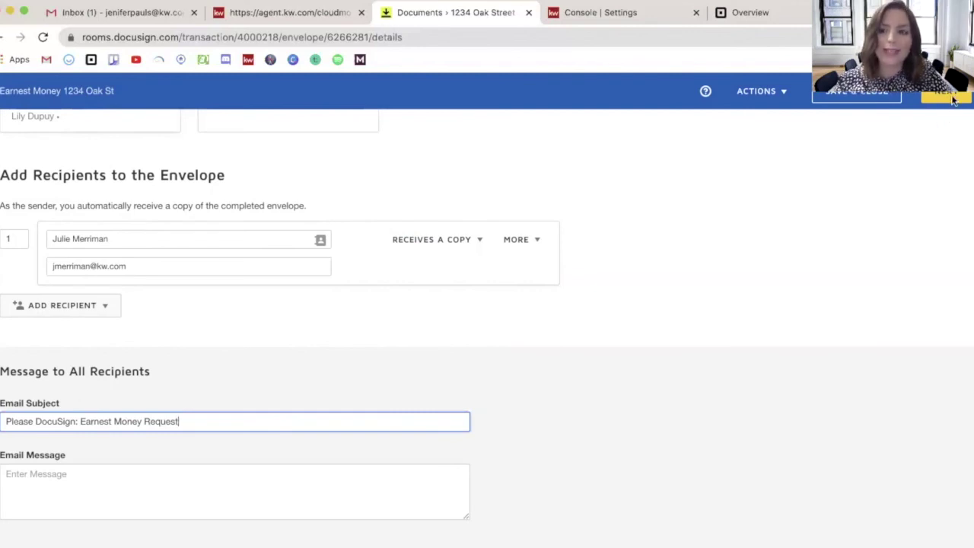
left_click(960, 99)
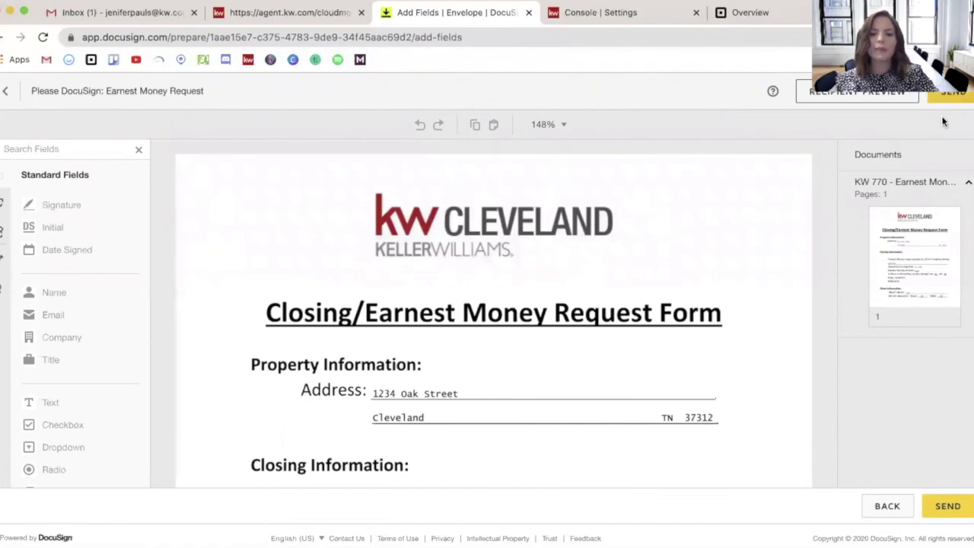
scroll(773, 274, "down", 3)
scroll(773, 274, "down", 1)
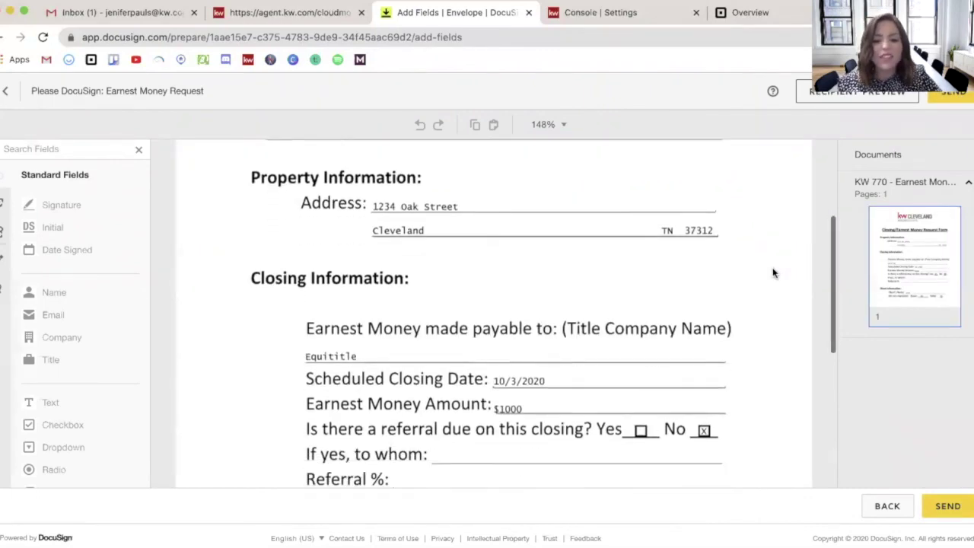
scroll(773, 274, "down", 3)
scroll(773, 274, "down", 3)
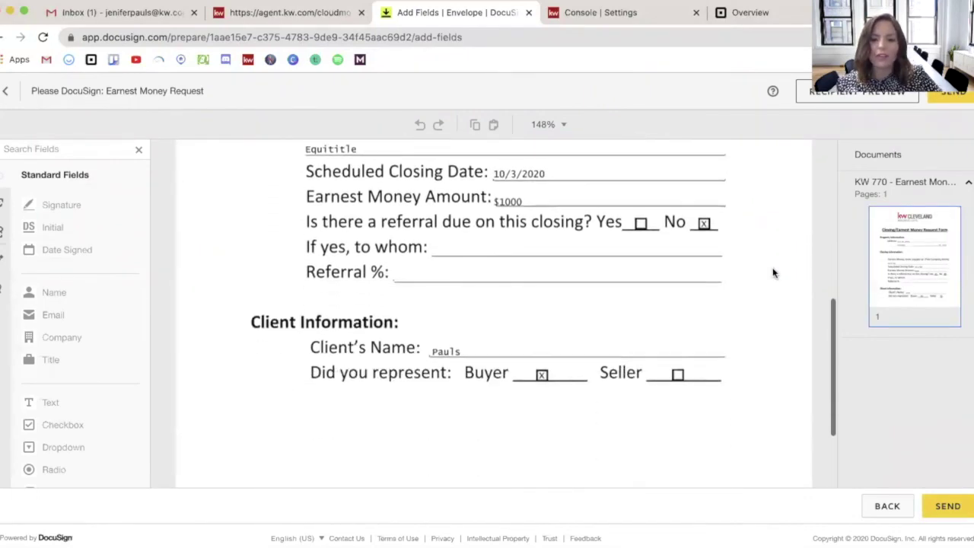
scroll(773, 274, "down", 1)
scroll(773, 274, "down", 1)
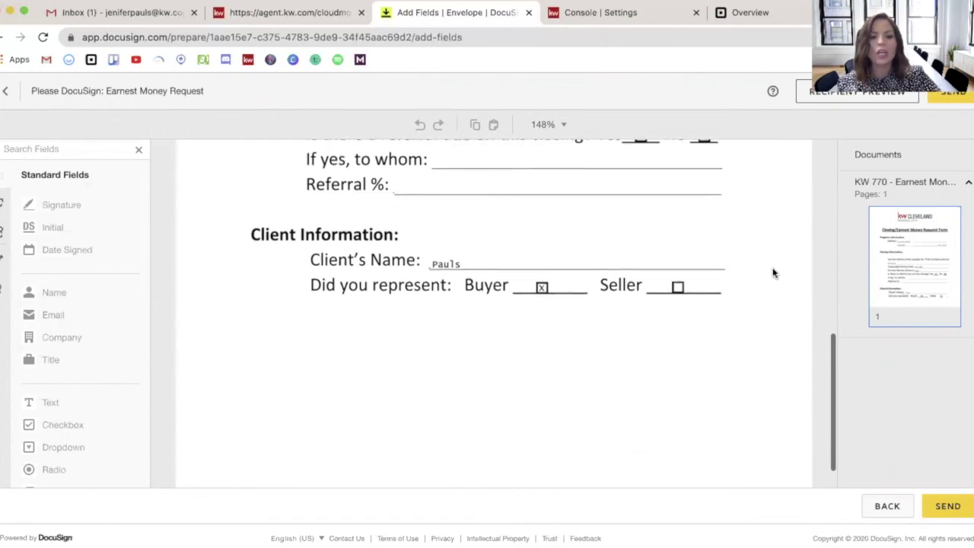